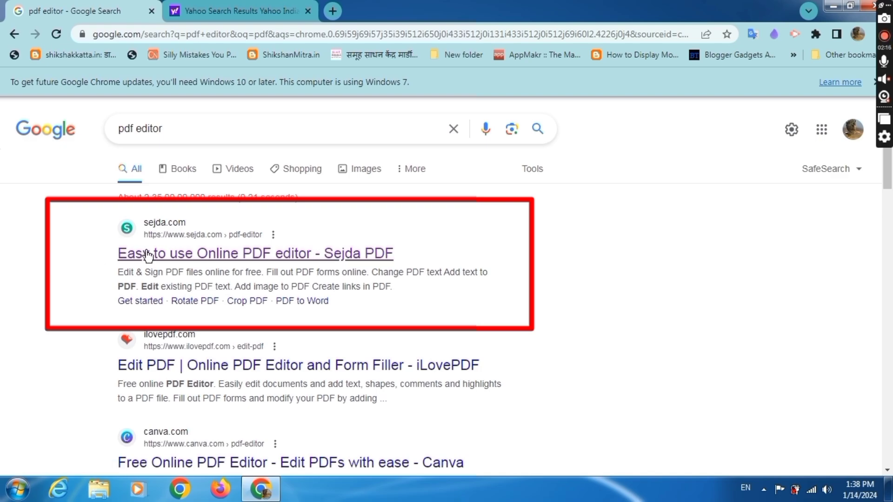
Open the Sejda online PDF editor from the search results and upload the scanned PDF letter
click(162, 254)
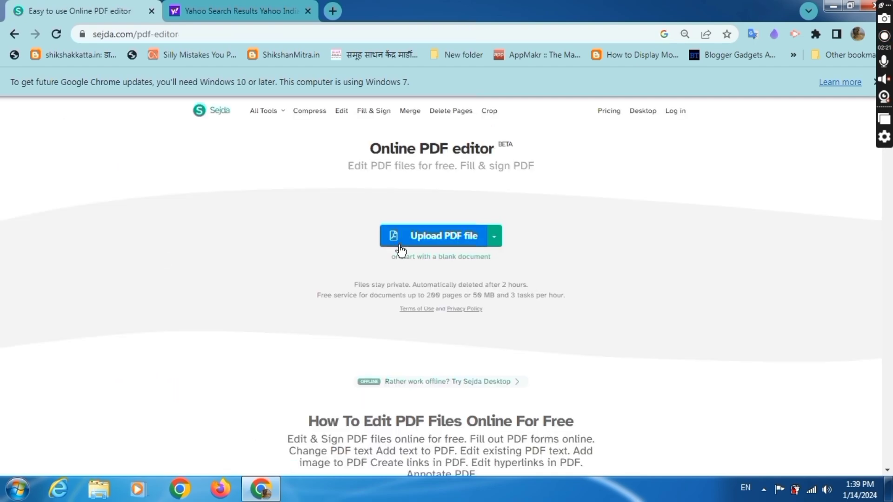
click(430, 242)
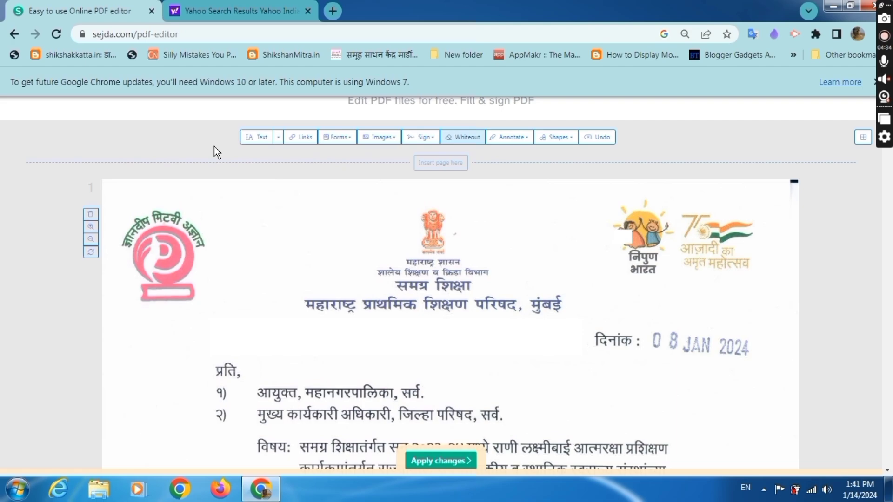
White out the stamped date beside the दिनांक label on page 1
scroll(650, 277, down, 1)
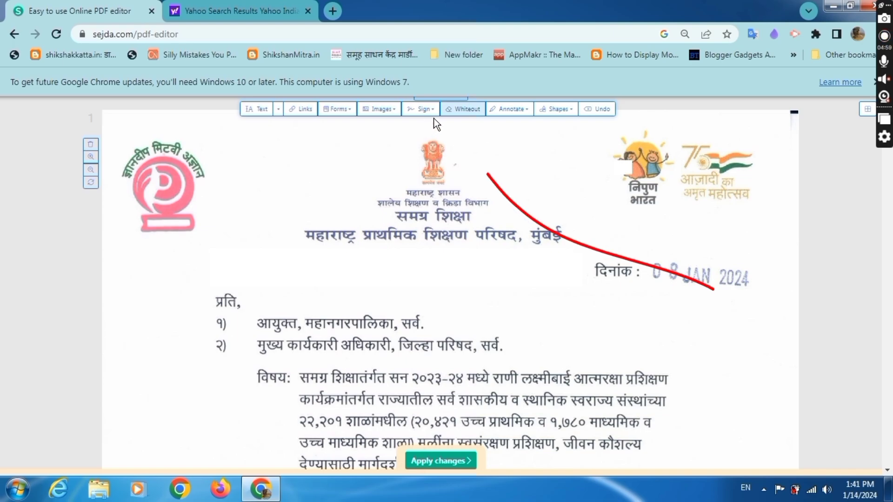
click(464, 112)
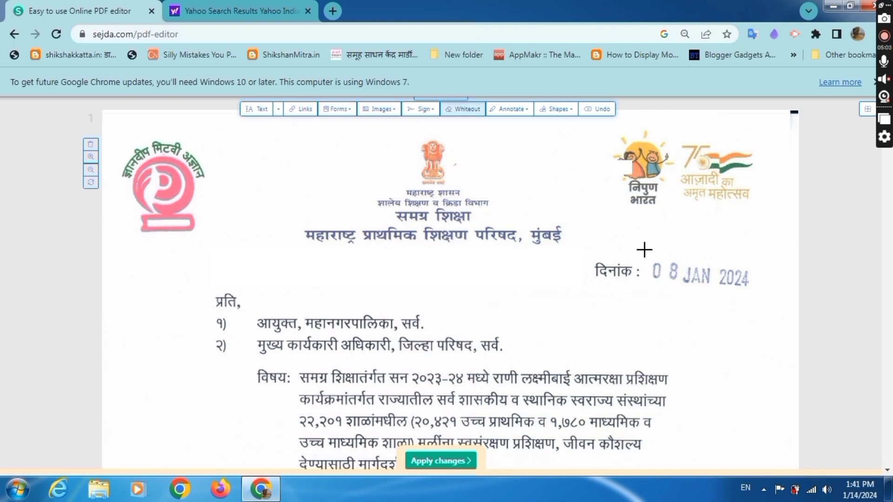
drag(645, 250, 765, 307)
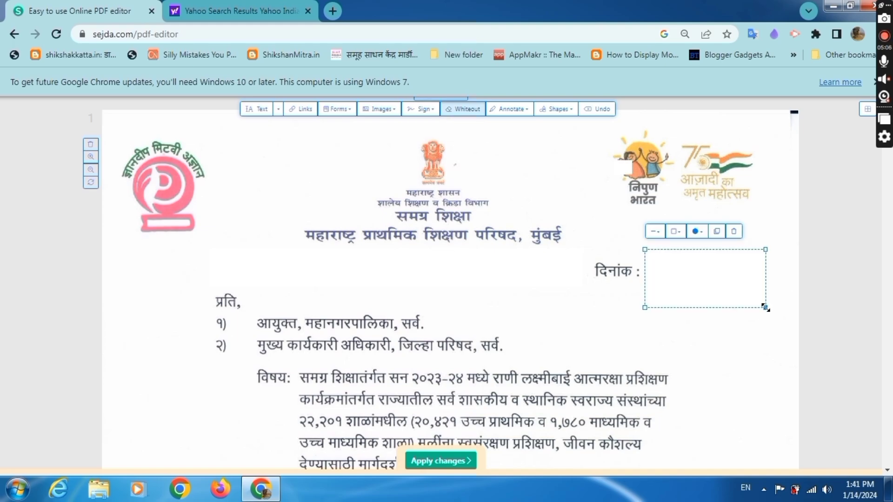
click(591, 207)
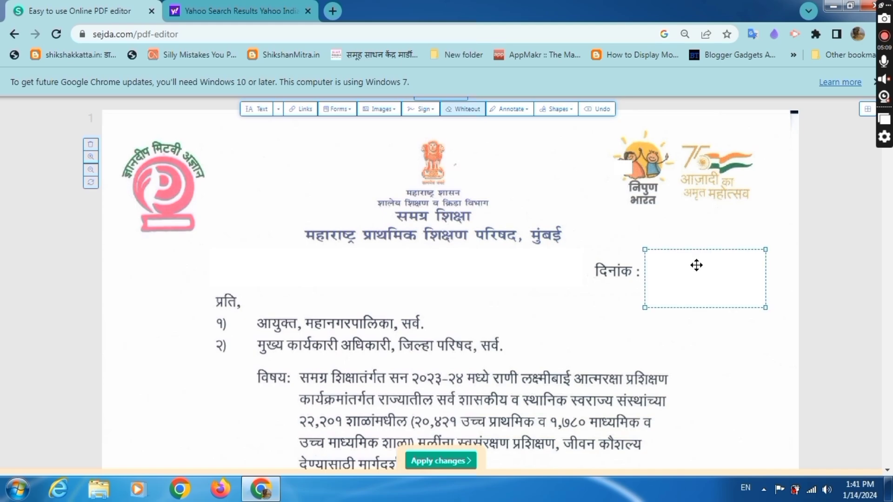
Add the text 14/01/2024 in the blanked area beside the दिनांक label
click(262, 112)
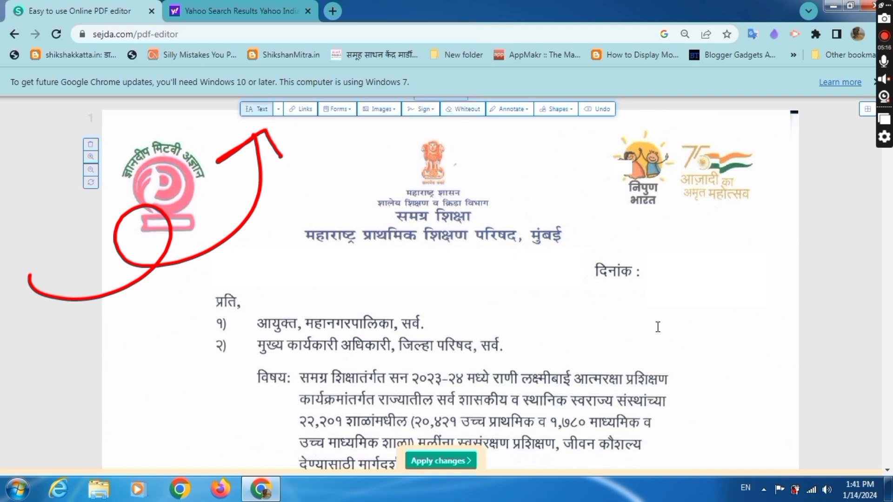
click(661, 275)
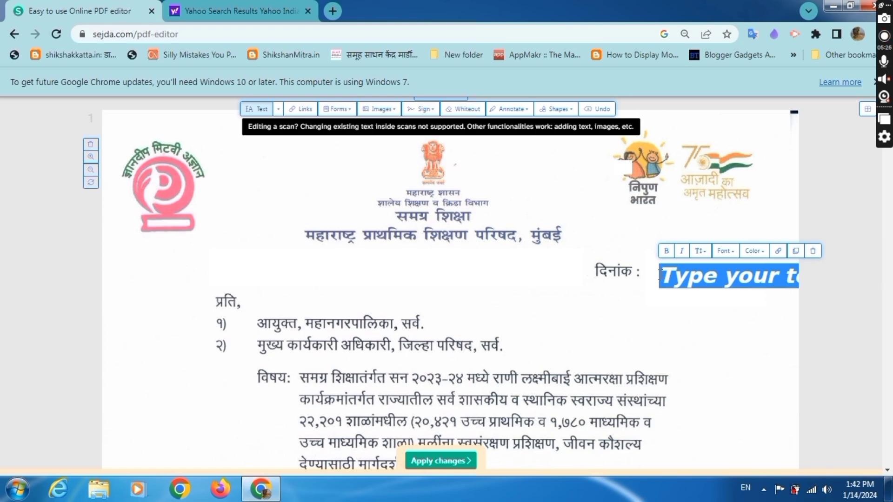
text(14/)
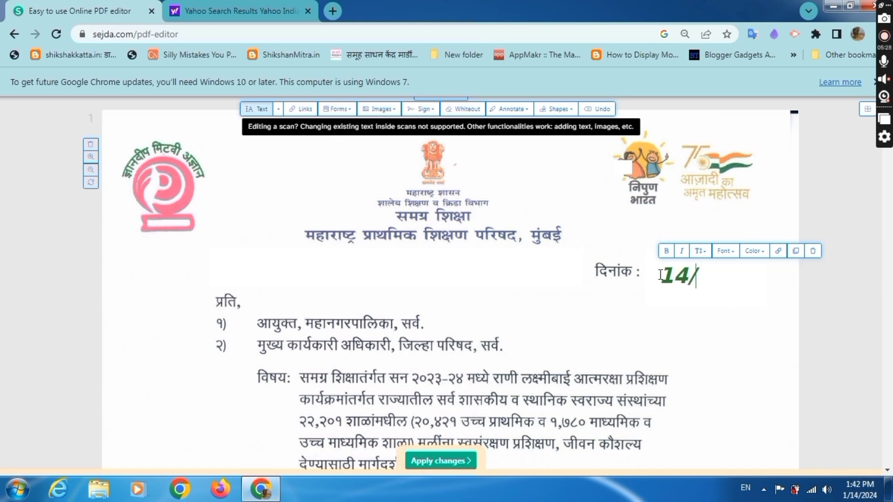
text(01/2024)
Keep the new date text bold, remove its italic style and set its font size to 11
key(ctrl+a)
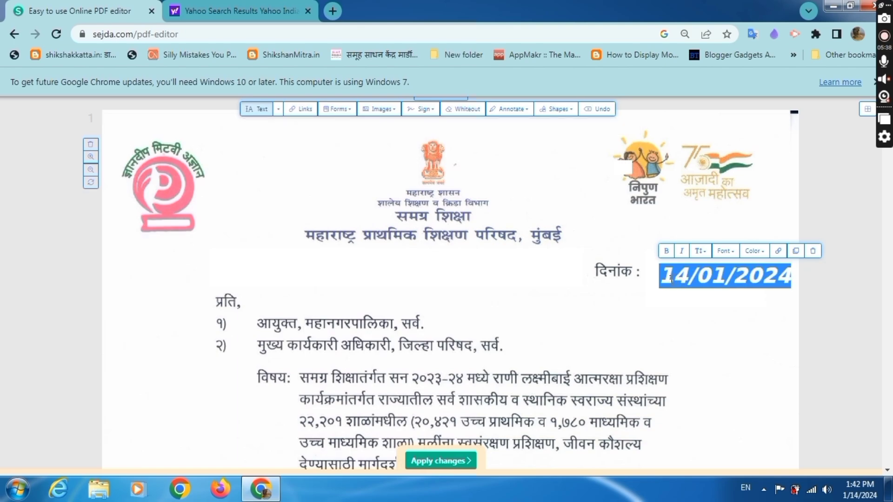
click(670, 253)
click(669, 253)
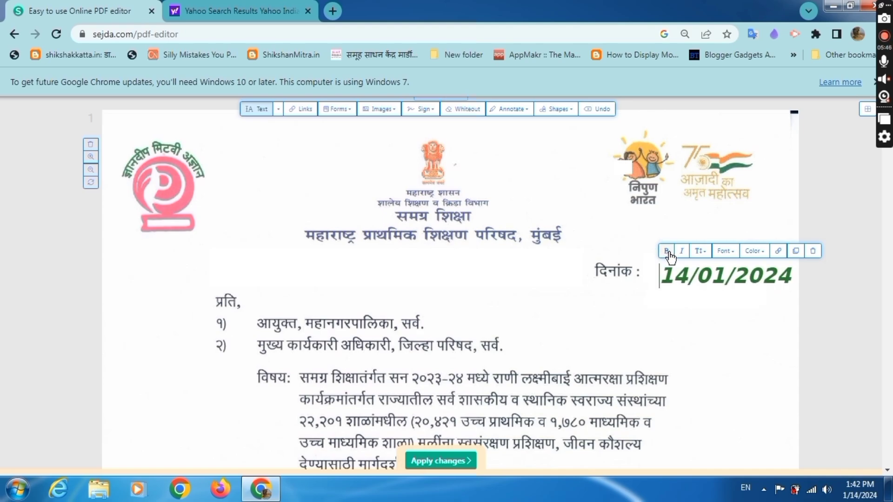
click(681, 254)
click(700, 251)
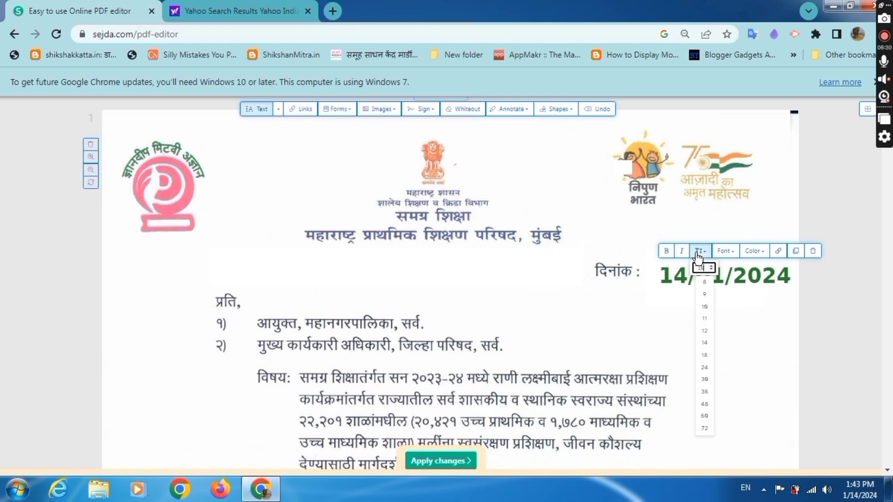
click(702, 322)
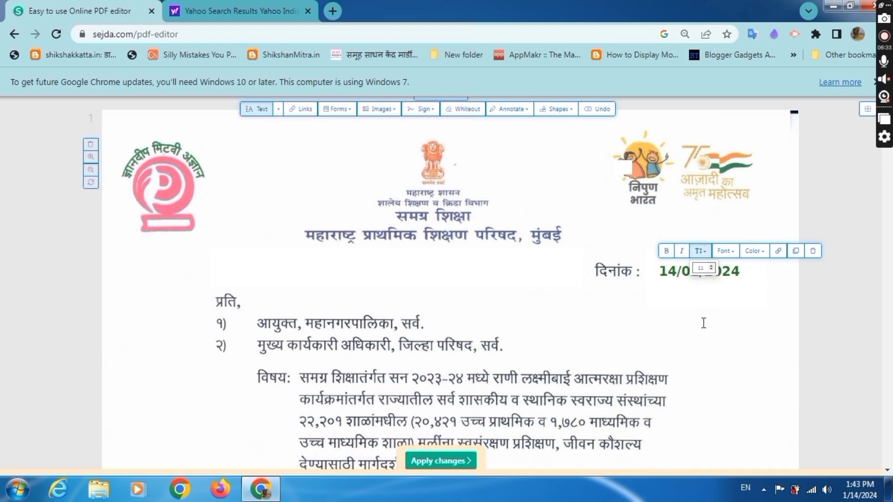
Change the date text's font to EB Garamond and its colour to red
click(726, 253)
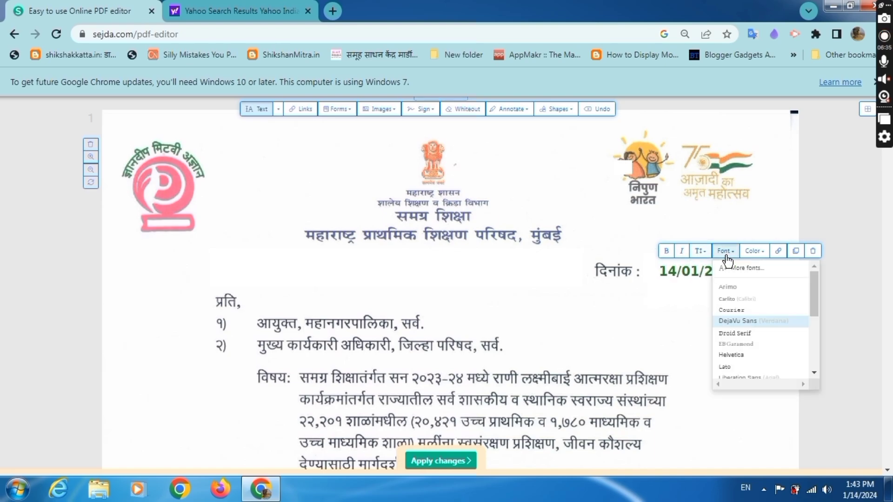
click(731, 345)
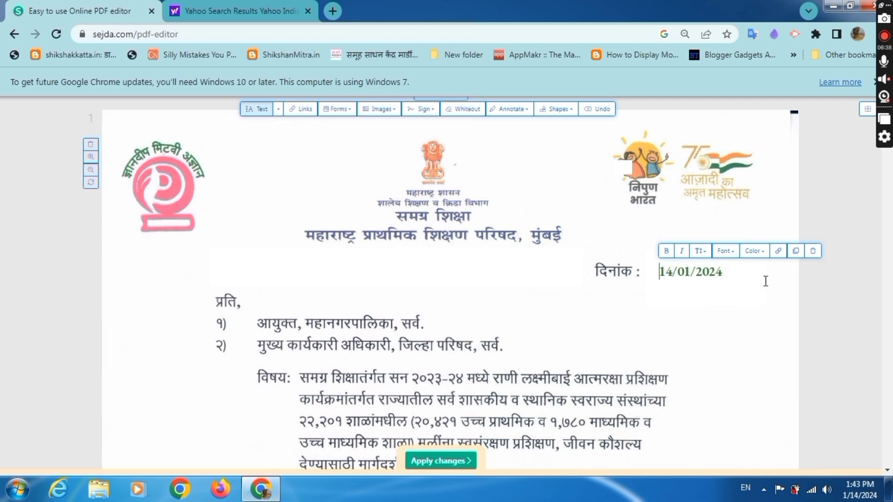
click(755, 251)
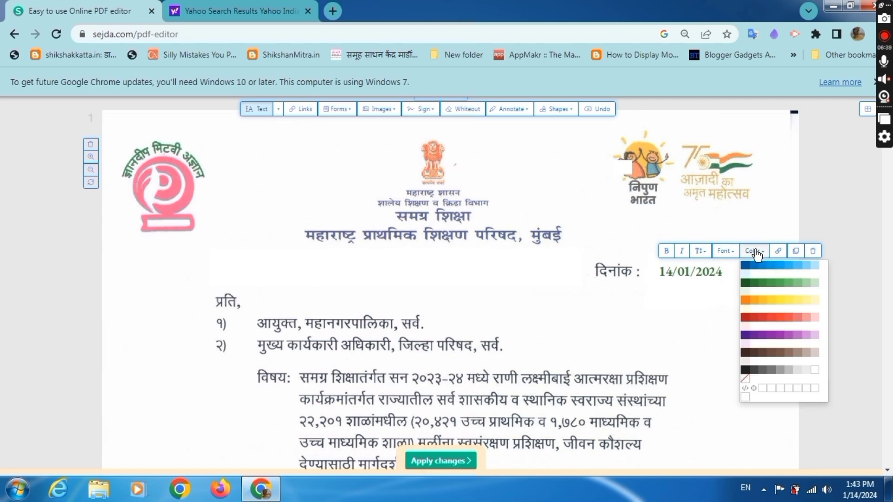
click(754, 316)
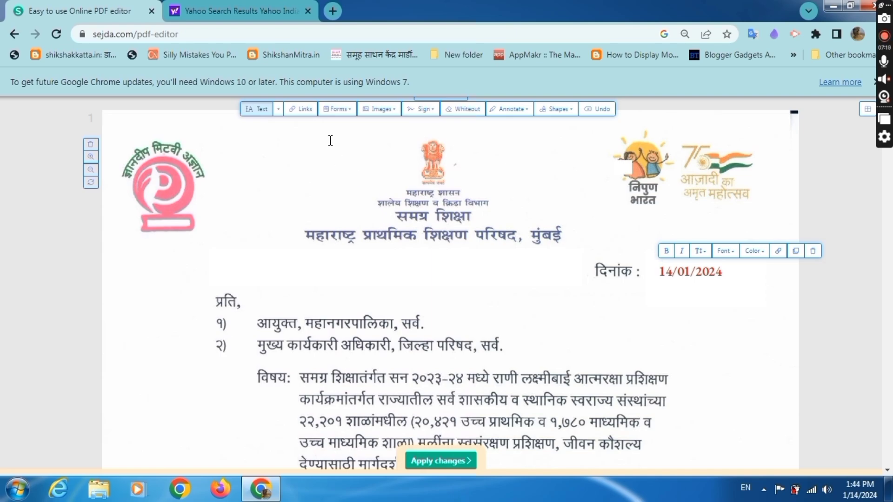
White out the two logos in the upper-right corner of the letterhead
mouse_move(191, 319)
mouse_down()
mouse_move(240, 307)
mouse_move(447, 158)
mouse_move(458, 170)
mouse_up()
drag(601, 125, 791, 221)
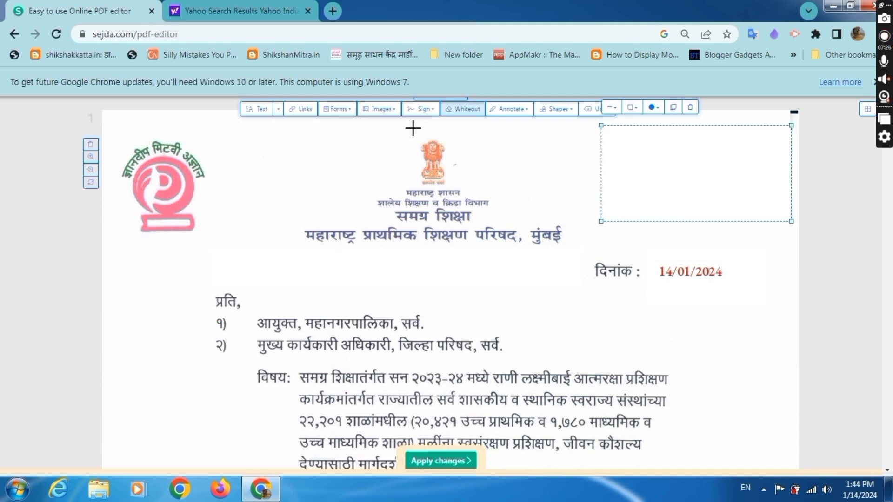
Insert the existing "Be A Smart Teacher" image over the whited-out logo area and nudge it into position above the date
click(379, 111)
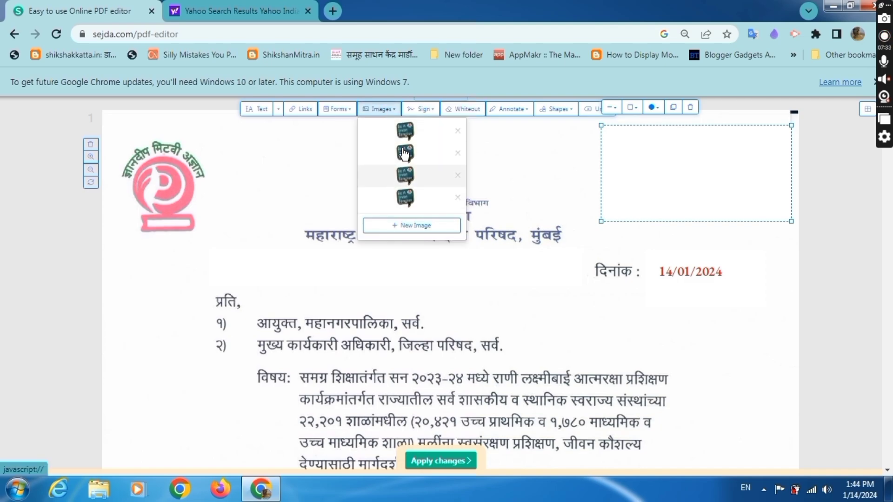
click(406, 228)
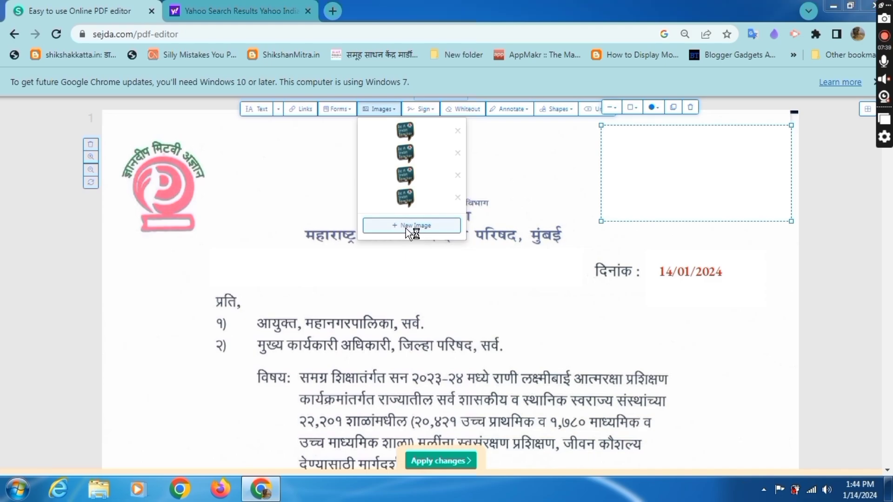
click(427, 6)
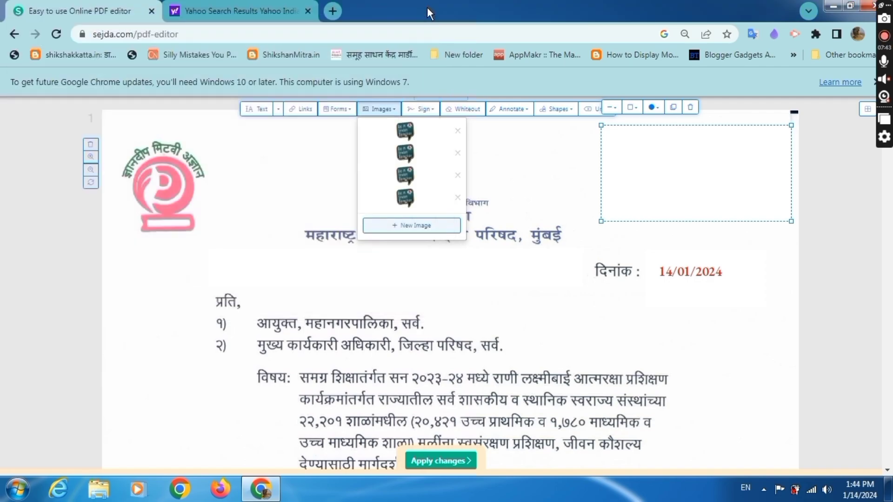
click(404, 152)
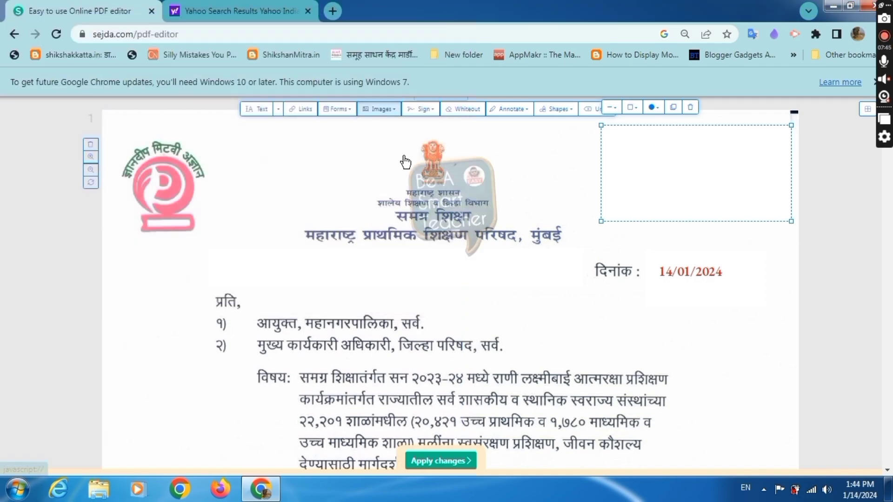
click(647, 135)
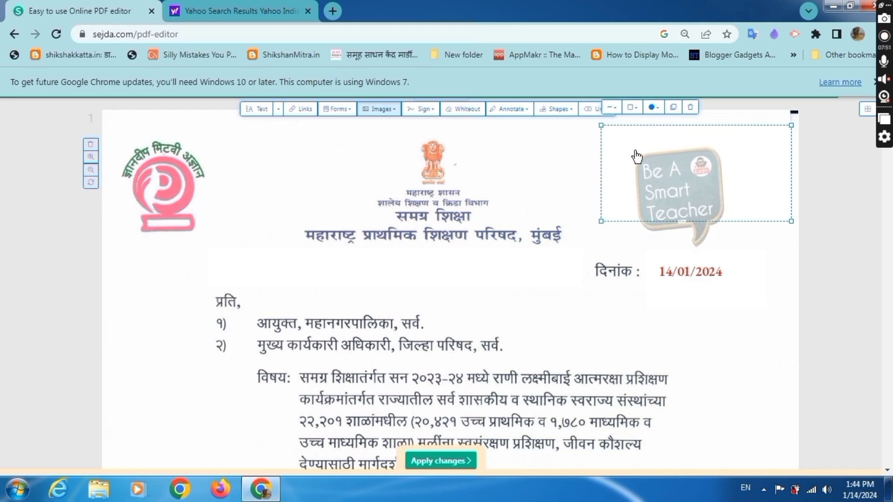
click(636, 154)
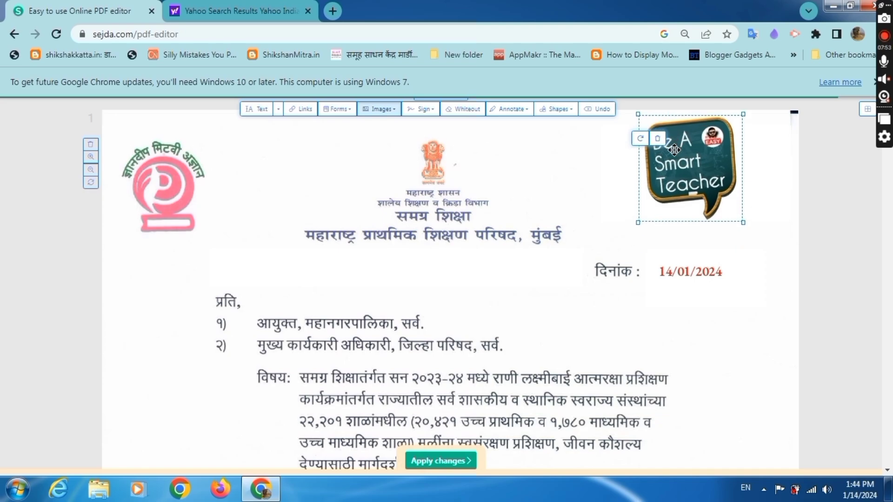
click(568, 171)
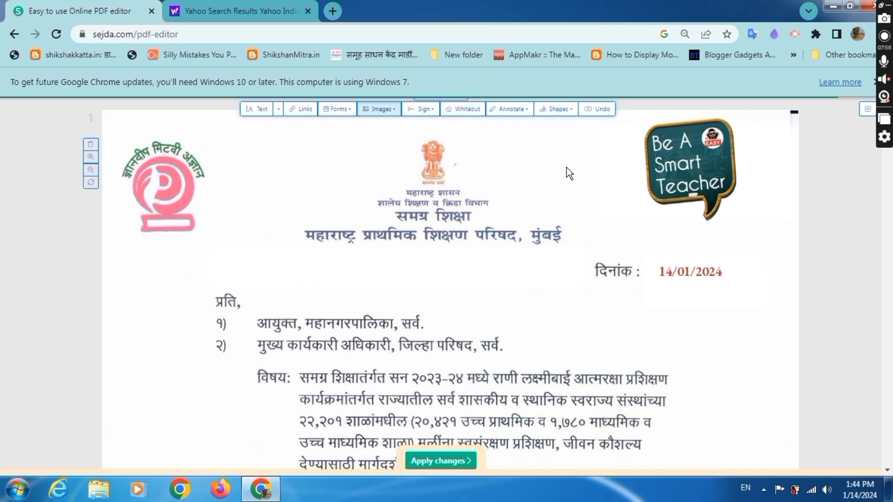
drag(666, 168, 656, 179)
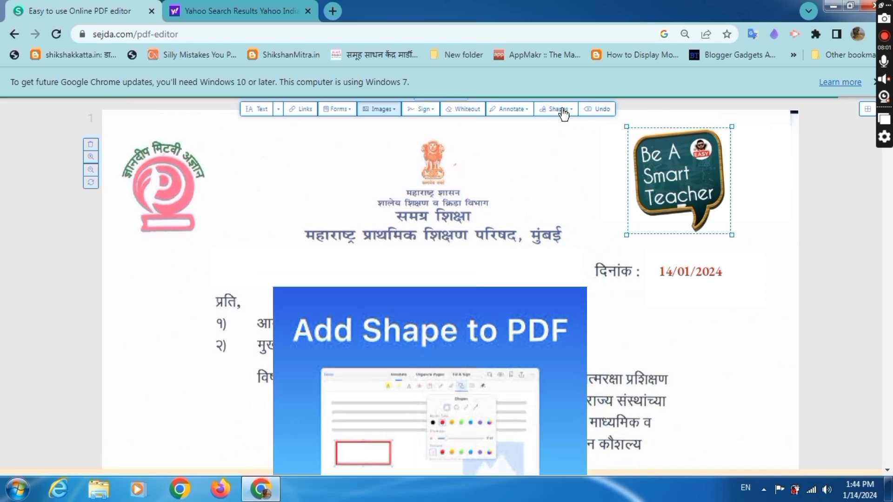
Draw a red-outlined rectangle around the समग्र शिक्षा heading and the council name line below it
click(562, 110)
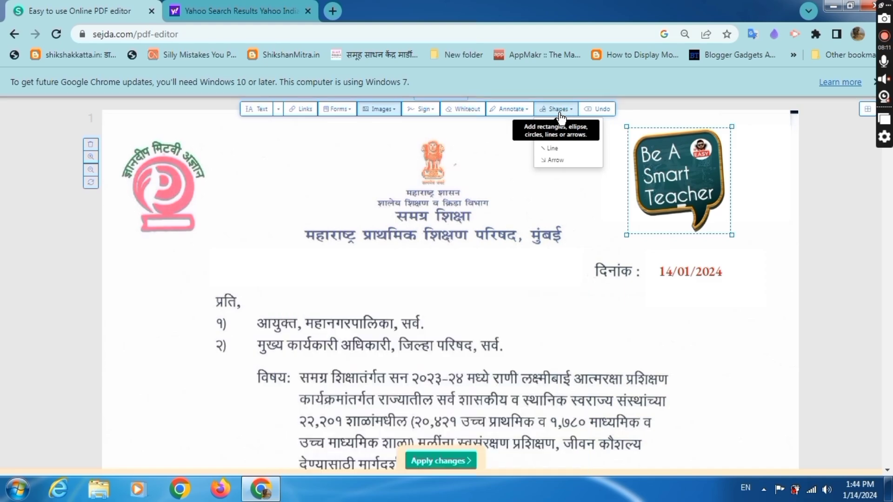
click(551, 138)
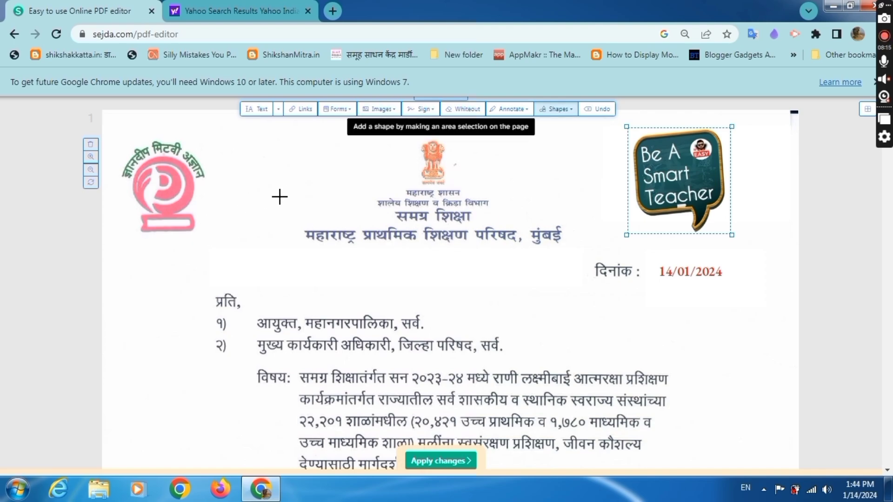
mouse_move(271, 200)
mouse_down()
mouse_move(462, 261)
mouse_move(602, 265)
mouse_move(587, 249)
mouse_up()
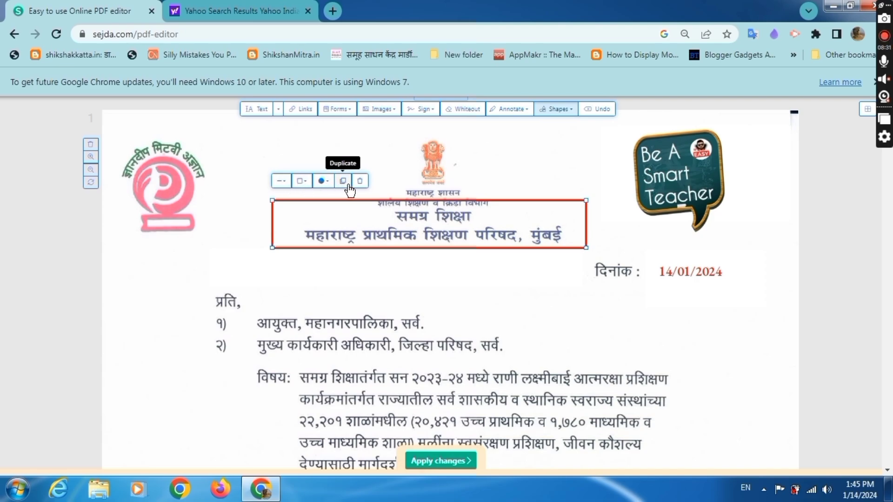
Draw a green arrow from the blank area below the heading up to the "Be A Smart Teacher" image
click(555, 116)
click(557, 137)
drag(346, 288, 358, 300)
drag(620, 313, 649, 241)
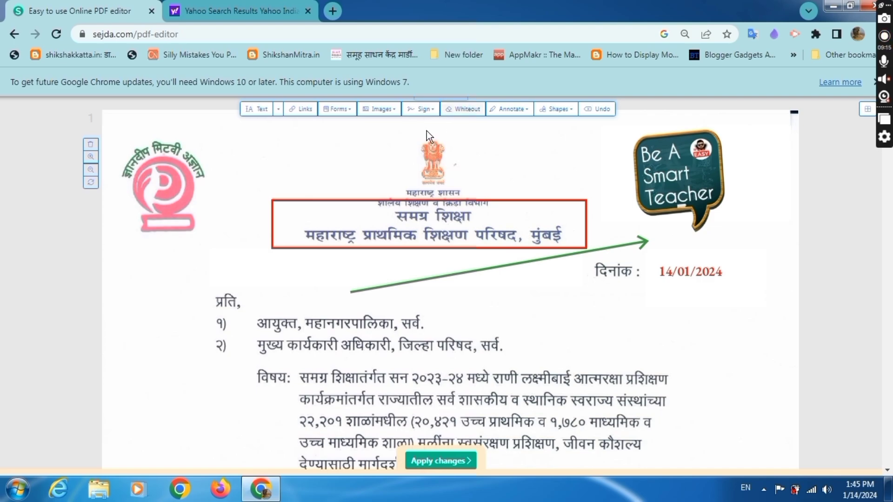
Highlight most of the first line of the विषय paragraph with the yellow freehand highlighter
scroll(297, 366, down, 2)
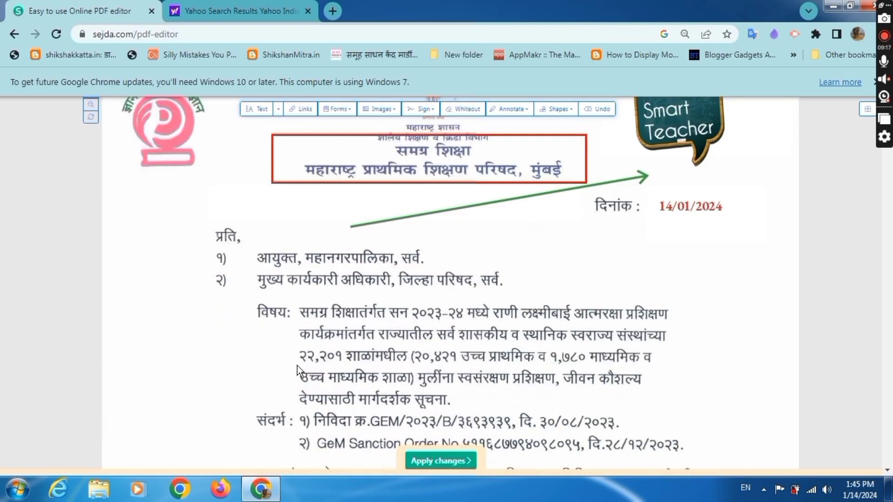
scroll(297, 366, up, 2)
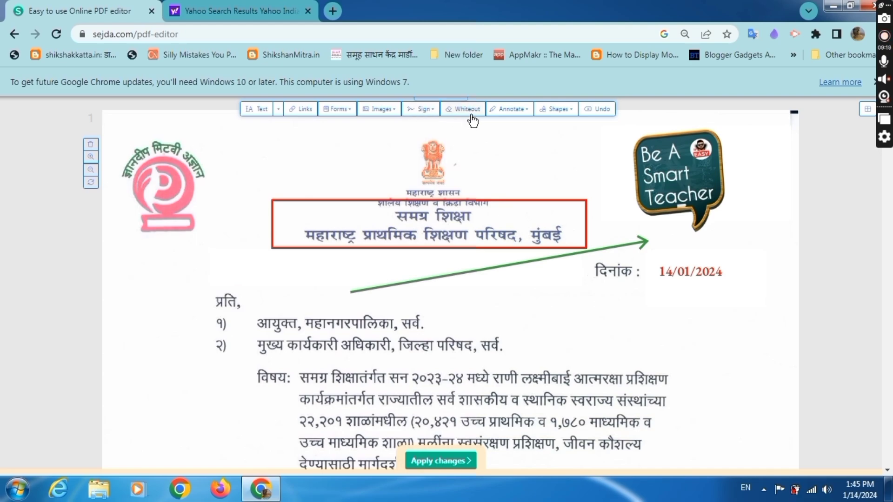
click(506, 111)
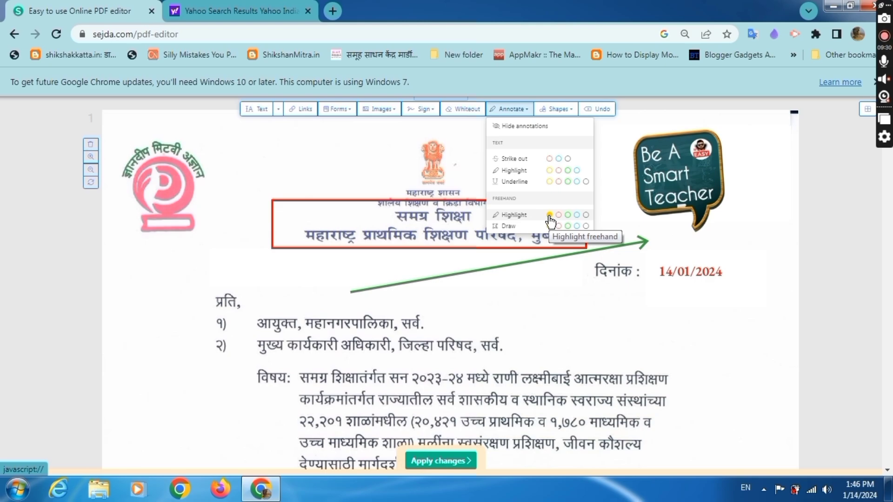
click(549, 215)
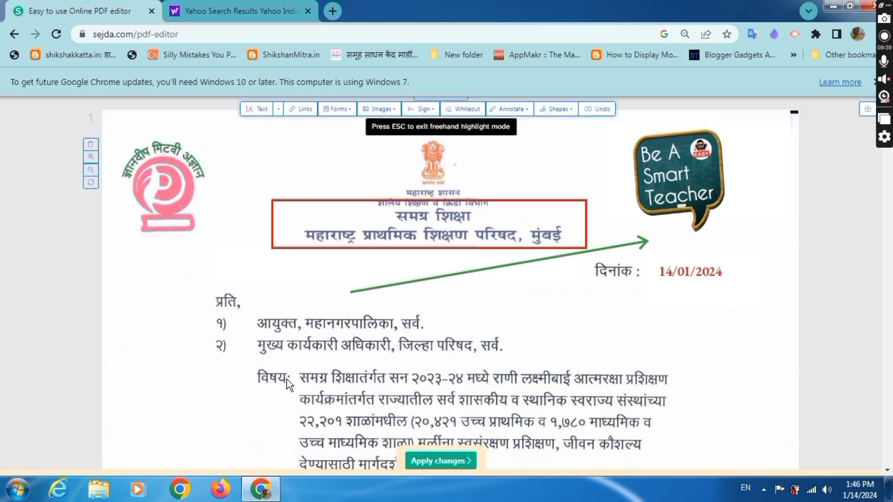
drag(270, 382, 562, 377)
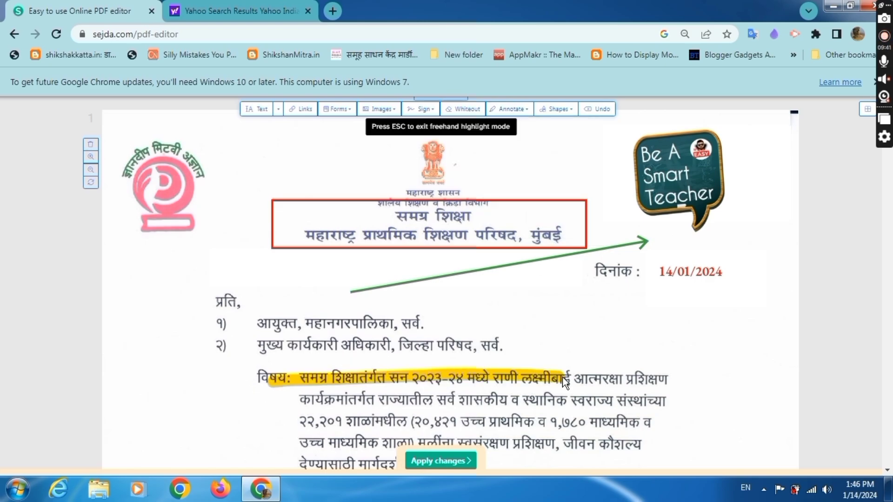
Leave freehand highlighting and add the text "youtube video" in the blank area between the pink logo and the central emblem
key(Escape)
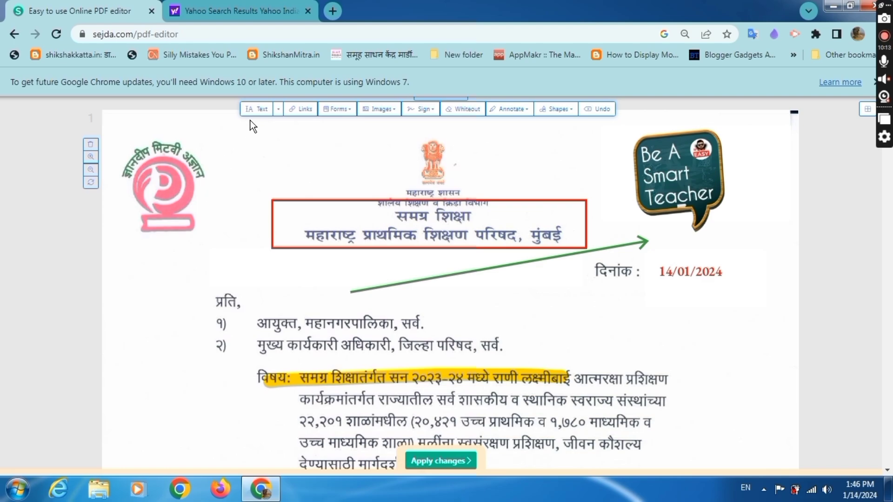
click(263, 112)
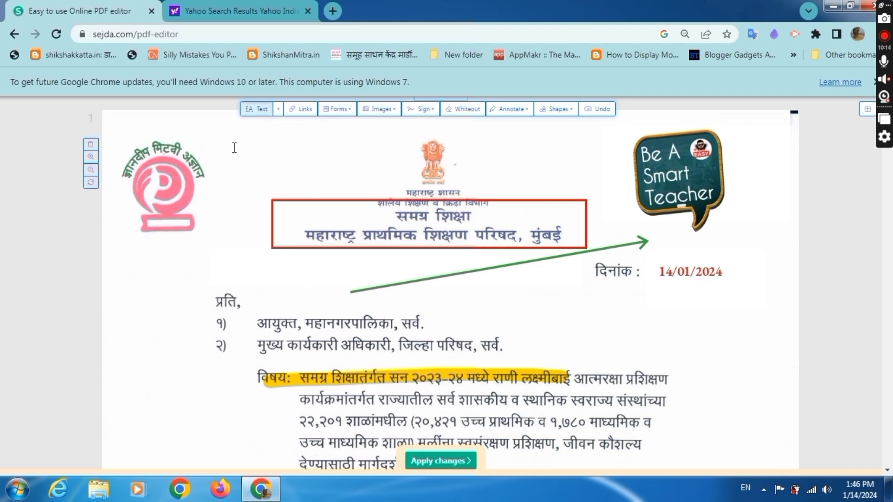
click(232, 145)
text(youtube video)
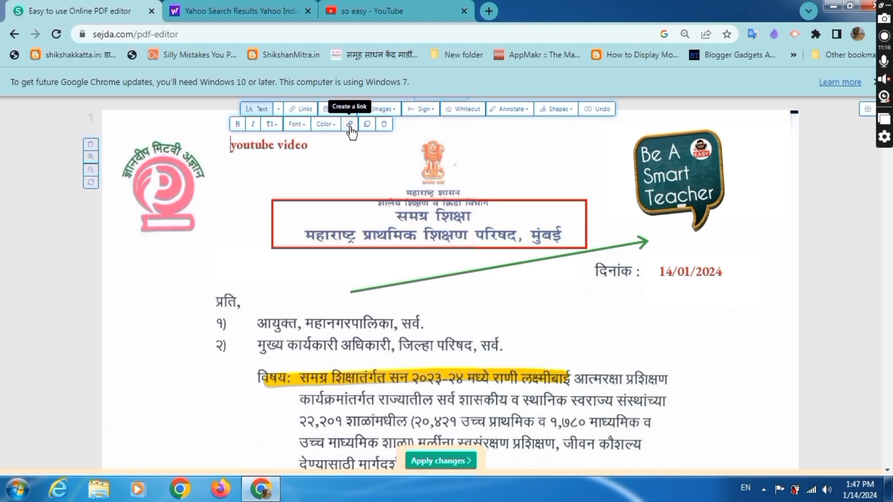
Link the "youtube video" text to an external URL, replacing the placeholder address with the copied YouTube channel subscription link
click(350, 125)
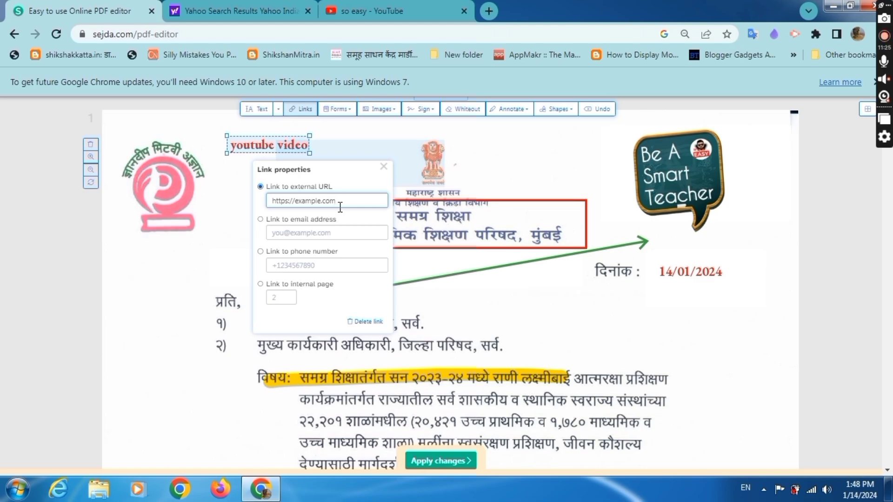
drag(340, 208, 259, 207)
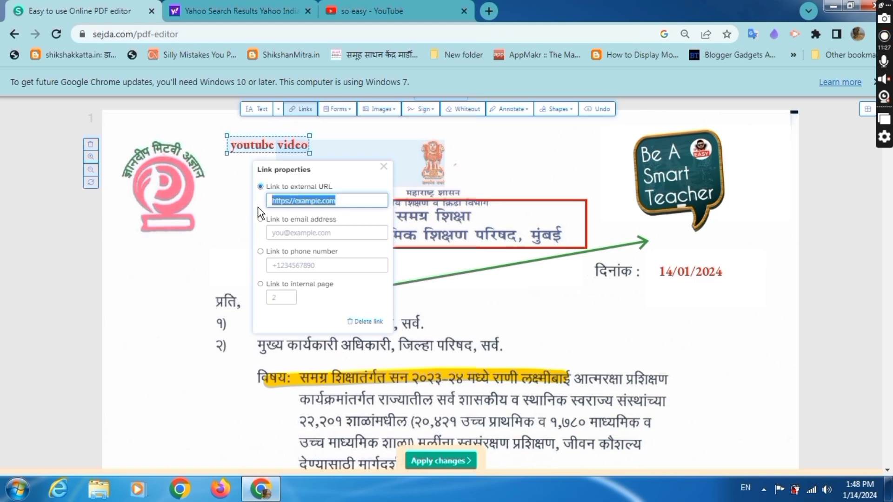
key(ctrl+v)
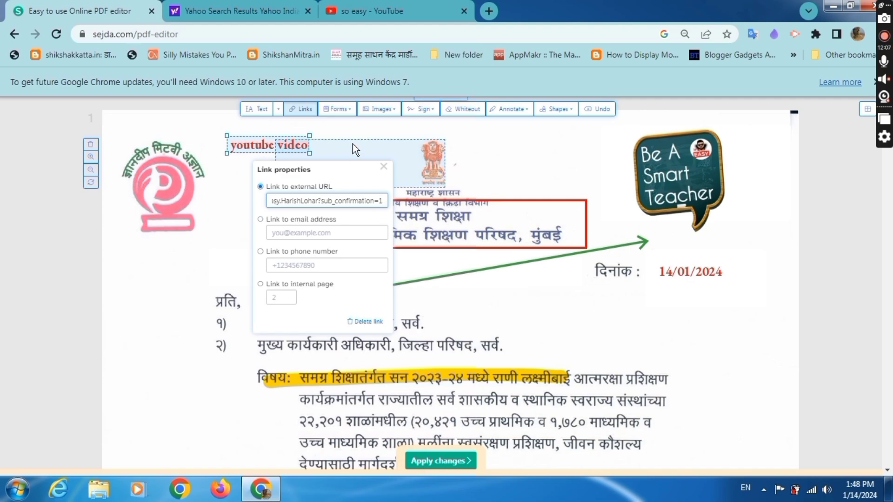
click(517, 158)
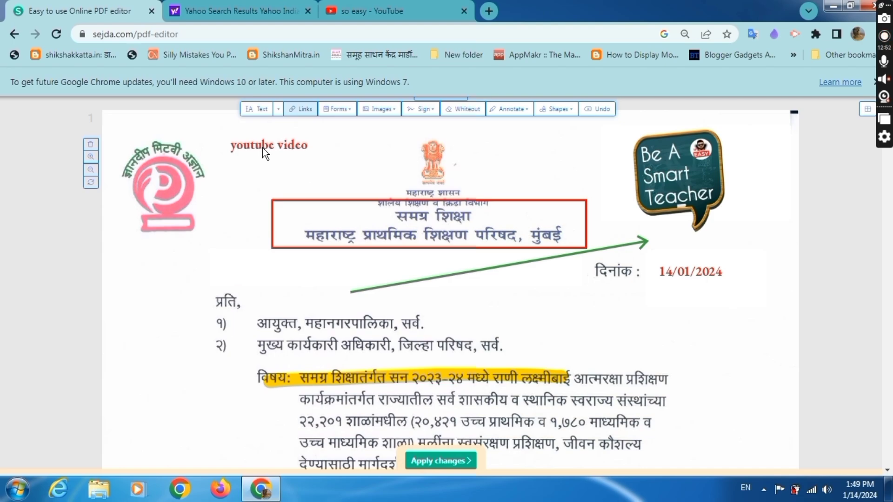
Apply the changes to the letter, download the edited PDF and open the downloaded file
click(428, 460)
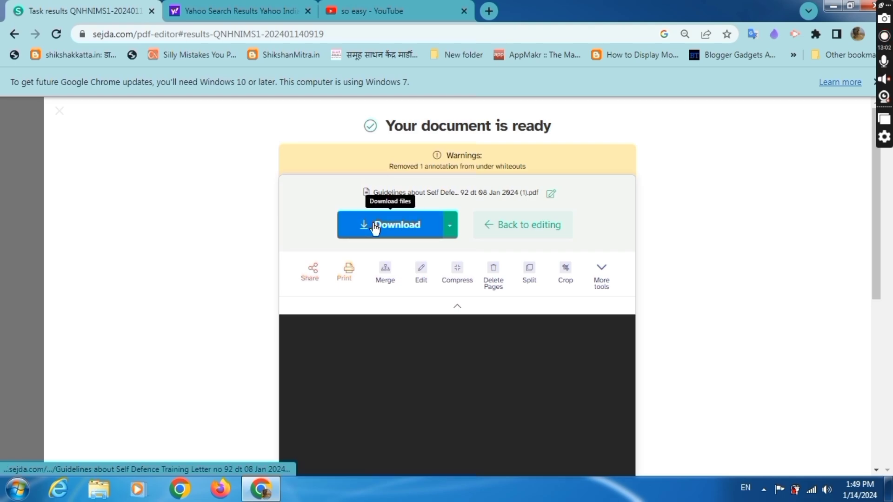
click(375, 226)
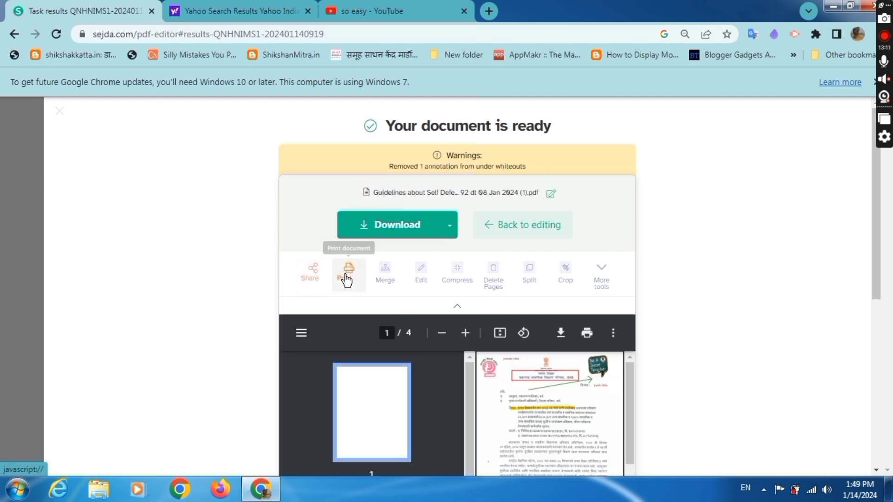
click(390, 232)
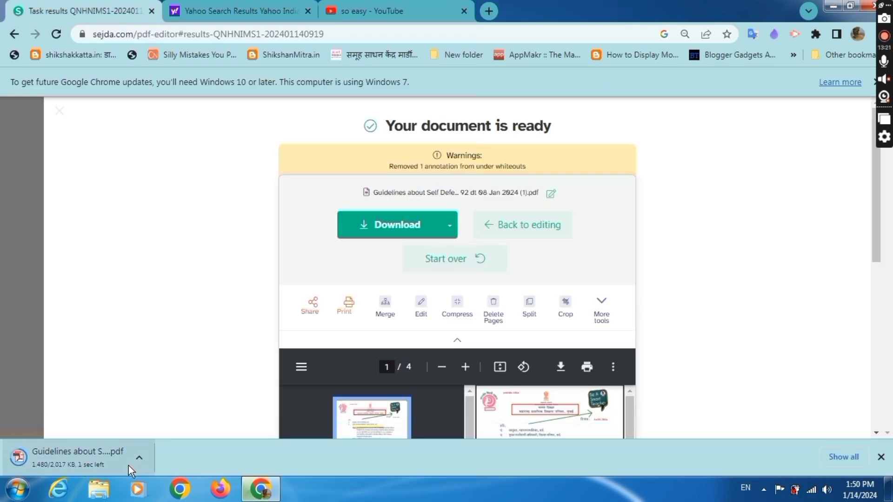
click(140, 461)
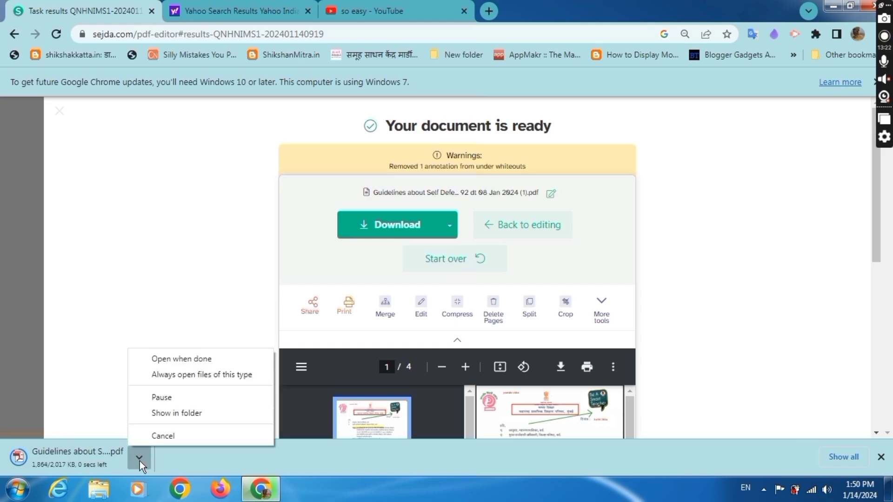
click(179, 359)
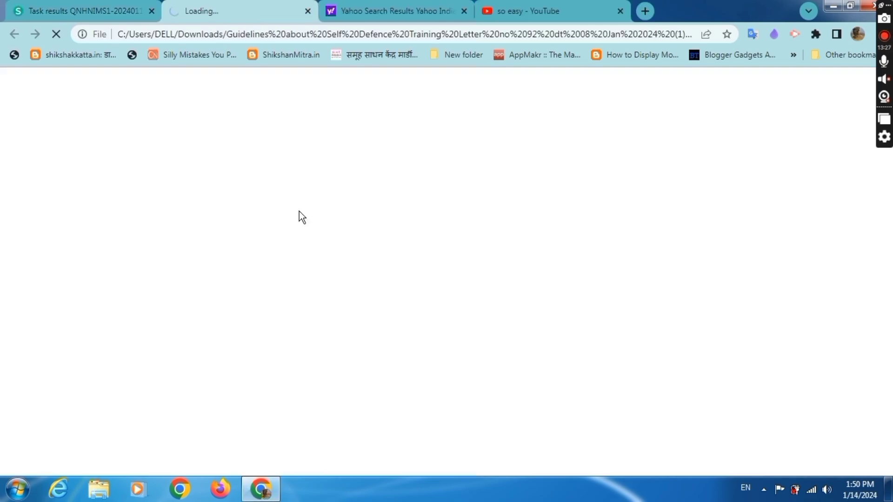